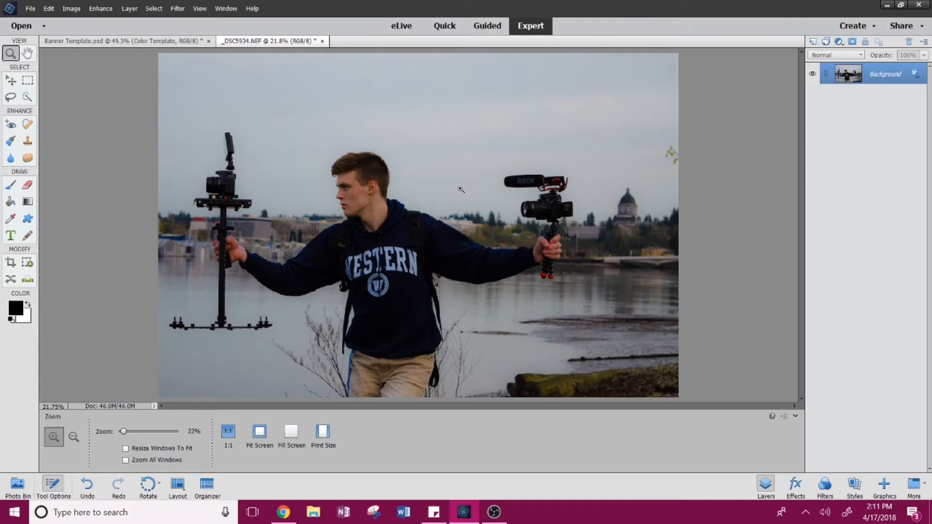
Apply the Palette Knife artistic filter to the photo with a reduced stroke size, judging the effect on the face at 100%.
{"action": "left_click", "coordinate": [350, 189]}
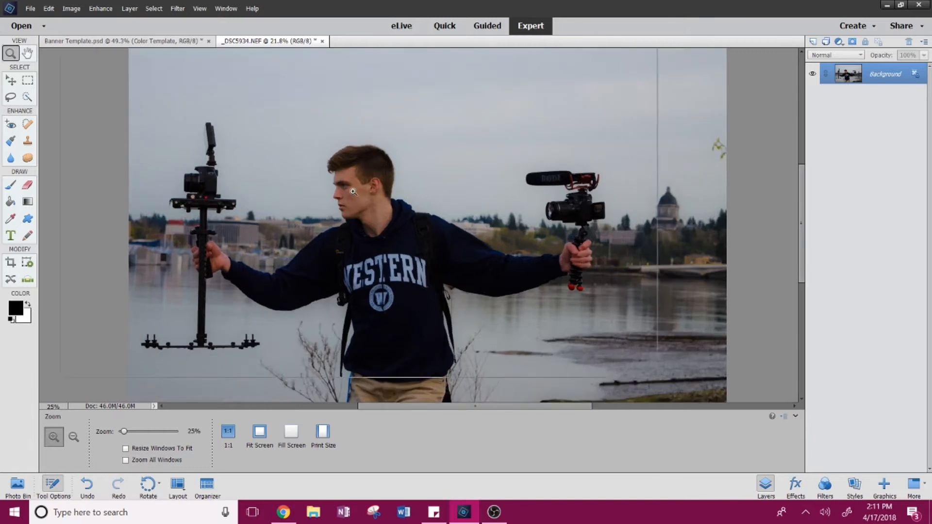
{"action": "left_click", "coordinate": [349, 187]}
{"action": "left_click", "coordinate": [343, 181]}
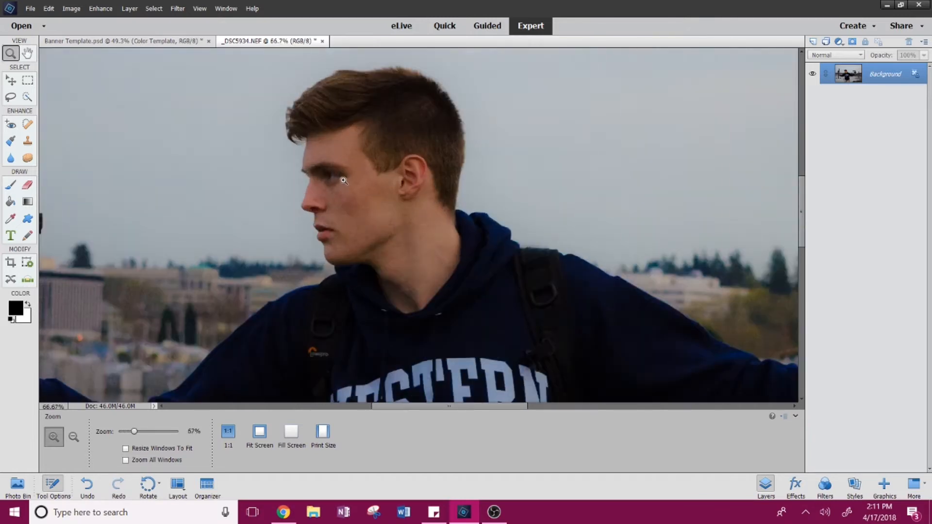
{"action": "left_click", "coordinate": [343, 181]}
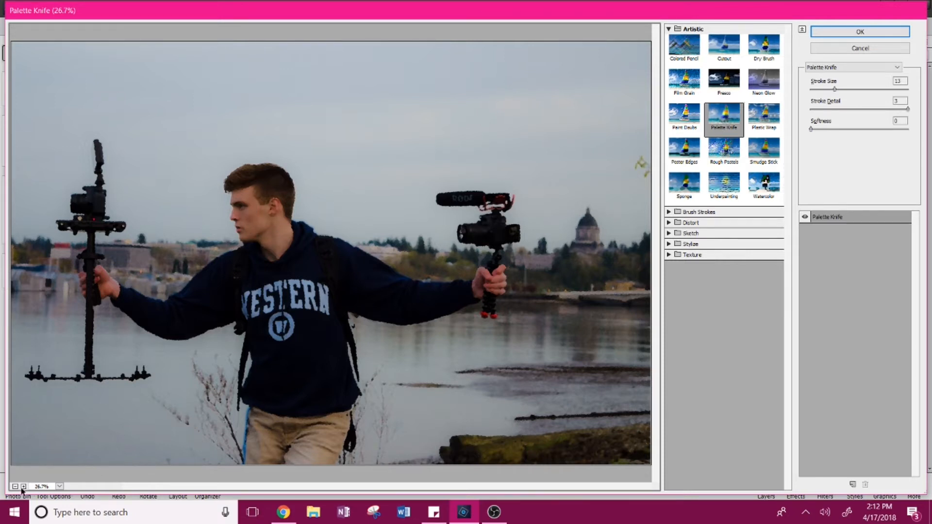
{"action": "left_click", "coordinate": [23, 486]}
{"action": "left_click", "coordinate": [23, 486]}
{"action": "left_click", "coordinate": [24, 486]}
{"action": "left_click", "coordinate": [24, 486]}
{"action": "left_click_drag", "start_coordinate": [131, 315], "coordinate": [438, 438]}
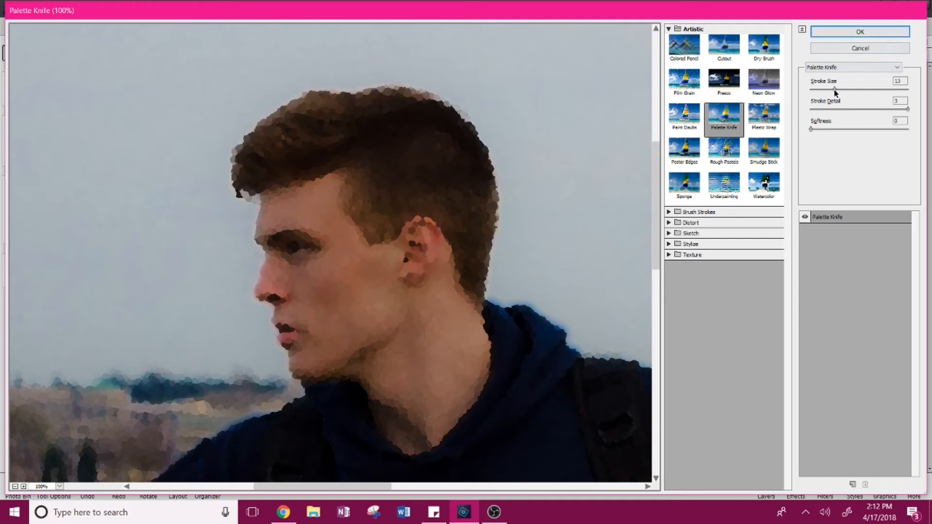
{"action": "left_click_drag", "start_coordinate": [833, 91], "coordinate": [831, 91]}
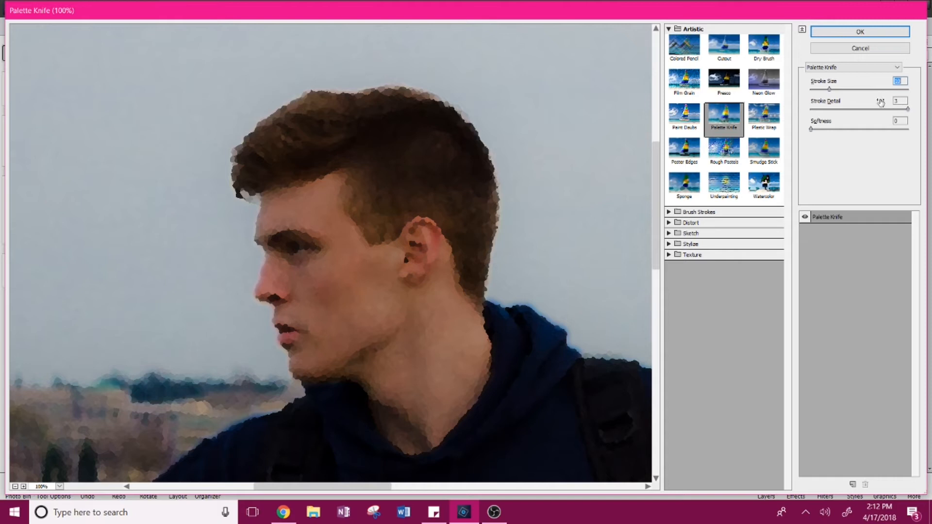
{"action": "left_click_drag", "start_coordinate": [829, 90], "coordinate": [823, 89]}
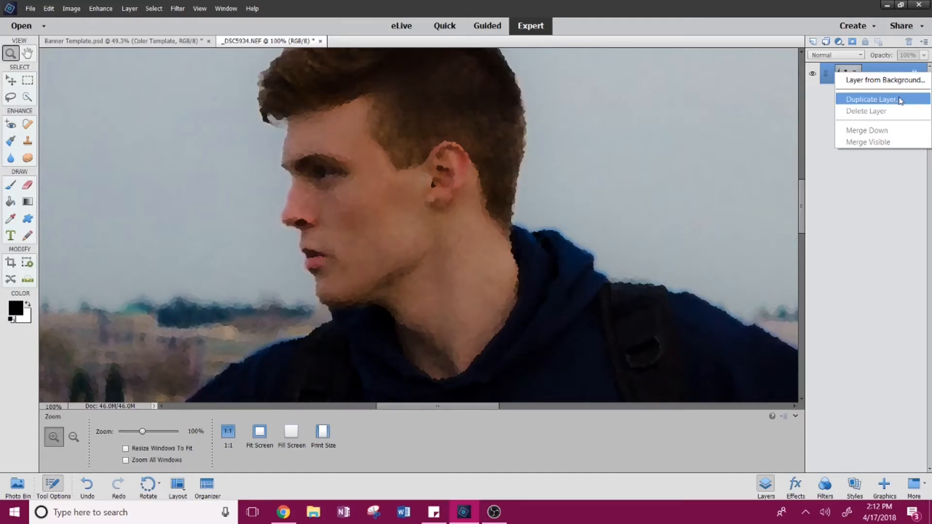
Duplicate the filtered photo's Background layer into the Banner Template.psd document.
{"action": "left_click", "coordinate": [165, 43]}
{"action": "left_click", "coordinate": [153, 43]}
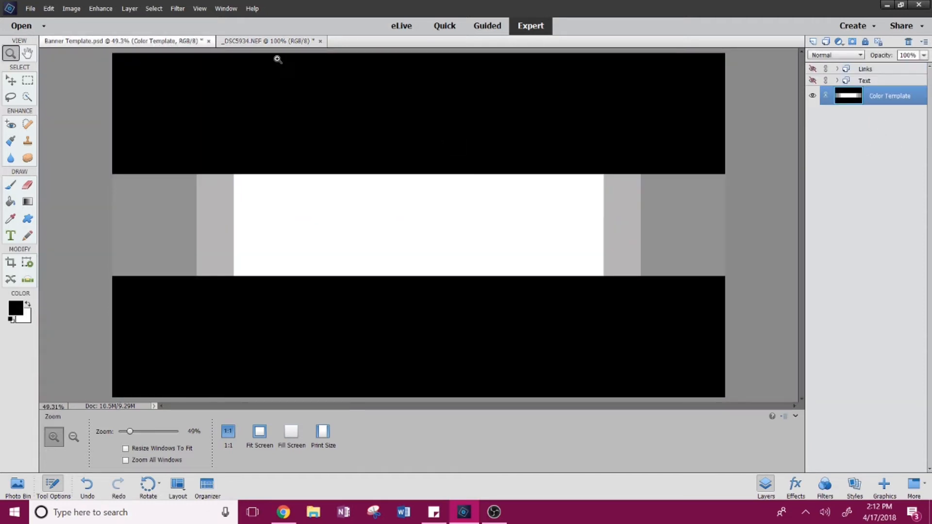
{"action": "left_click", "coordinate": [271, 40]}
{"action": "right_click", "coordinate": [891, 72]}
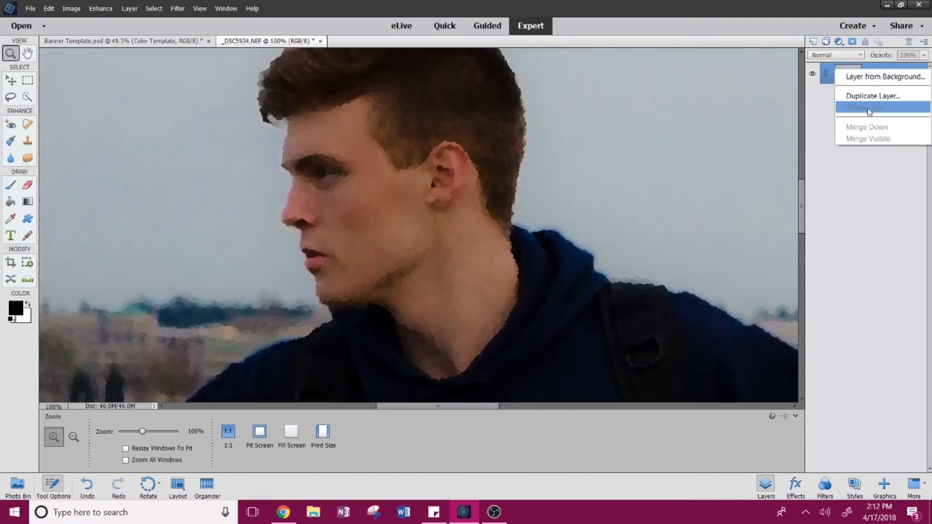
{"action": "left_click", "coordinate": [882, 98]}
{"action": "left_click", "coordinate": [485, 196]}
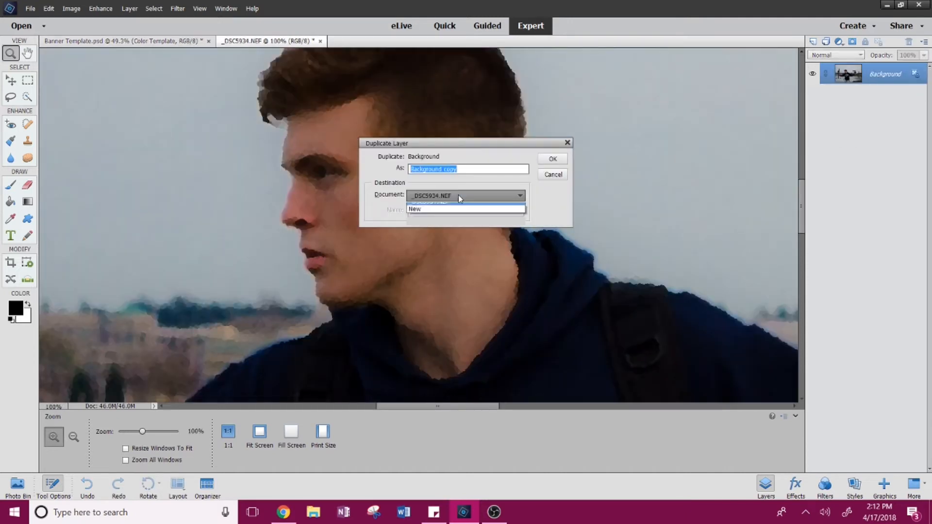
{"action": "left_click", "coordinate": [470, 208]}
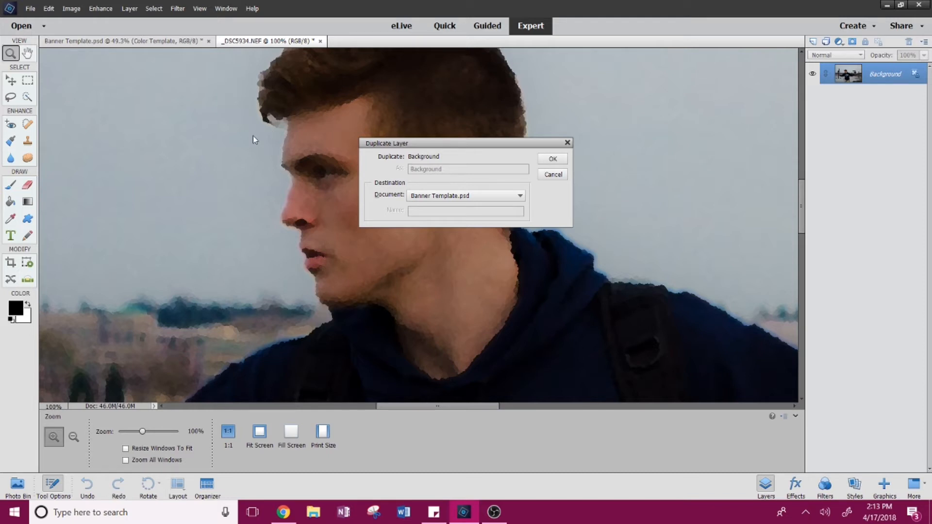
{"action": "left_click", "coordinate": [552, 161]}
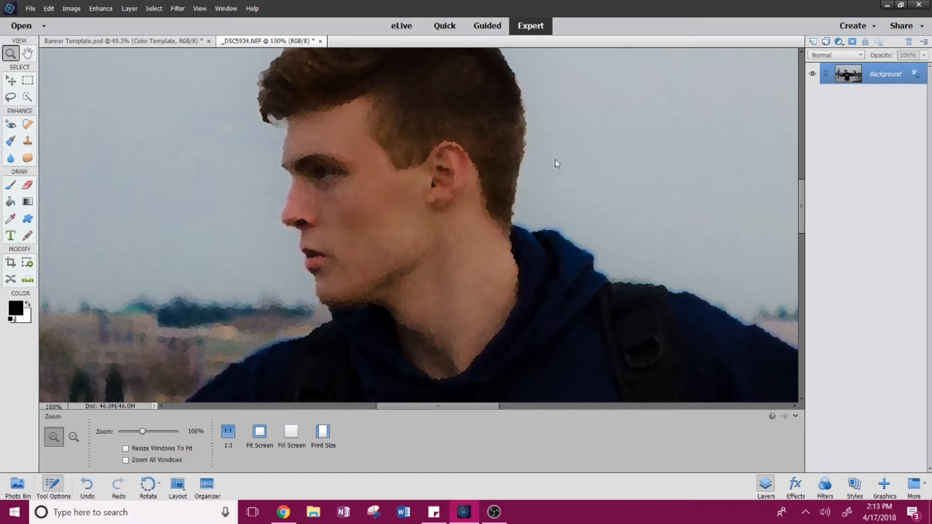
In Banner Template.psd, scale the photo layer down proportionally to about 52% so it spans the full width of the banner.
{"action": "left_click", "coordinate": [155, 41]}
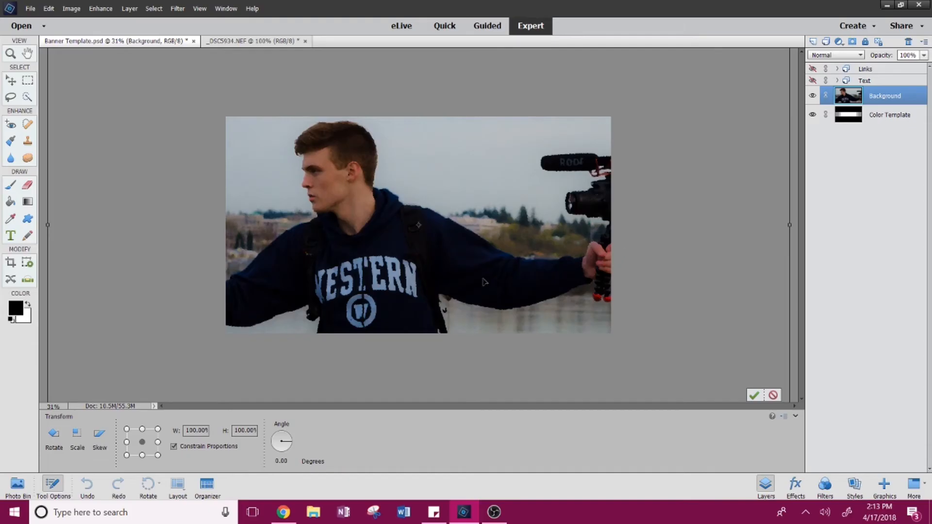
{"action": "left_click", "coordinate": [10, 54]}
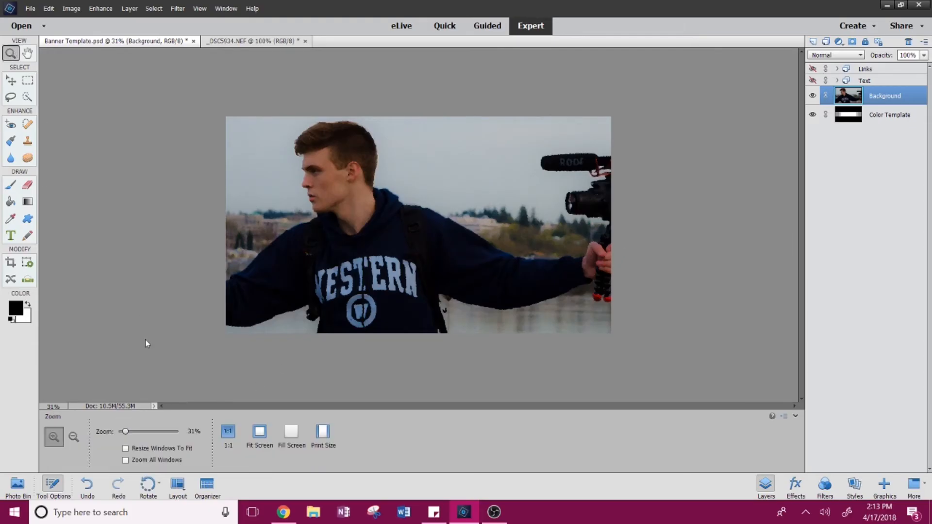
{"action": "left_click_drag", "start_coordinate": [126, 435], "coordinate": [123, 435]}
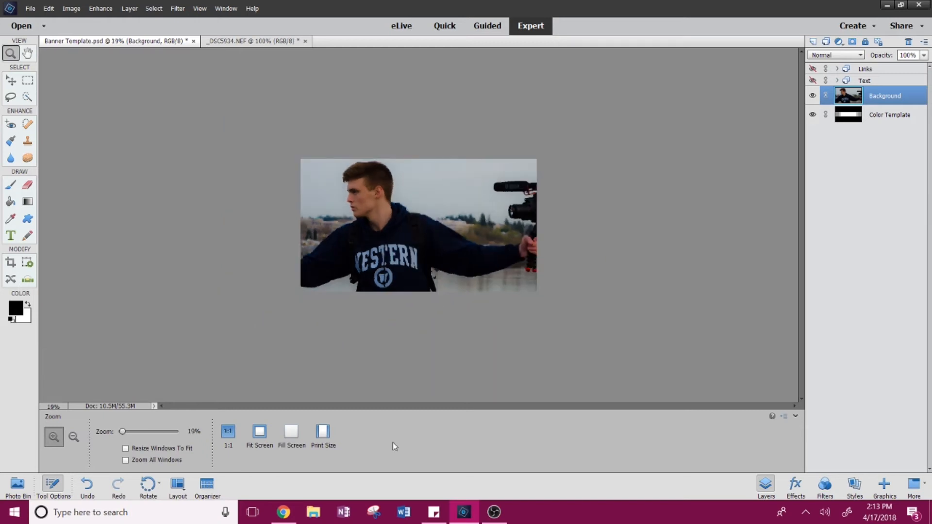
{"action": "key", "text": "ctrl+t"}
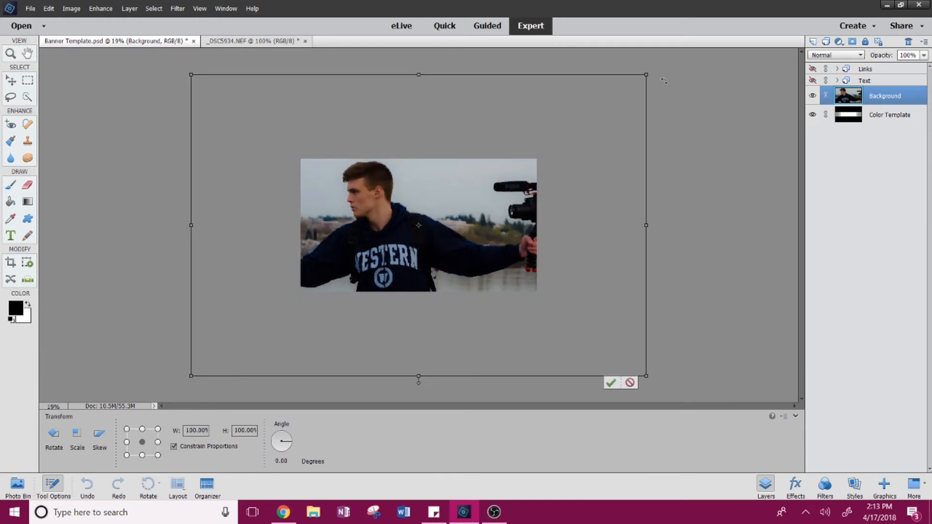
{"action": "left_click_drag", "start_coordinate": [650, 75], "coordinate": [383, 242]}
{"action": "left_click_drag", "start_coordinate": [321, 330], "coordinate": [432, 234]}
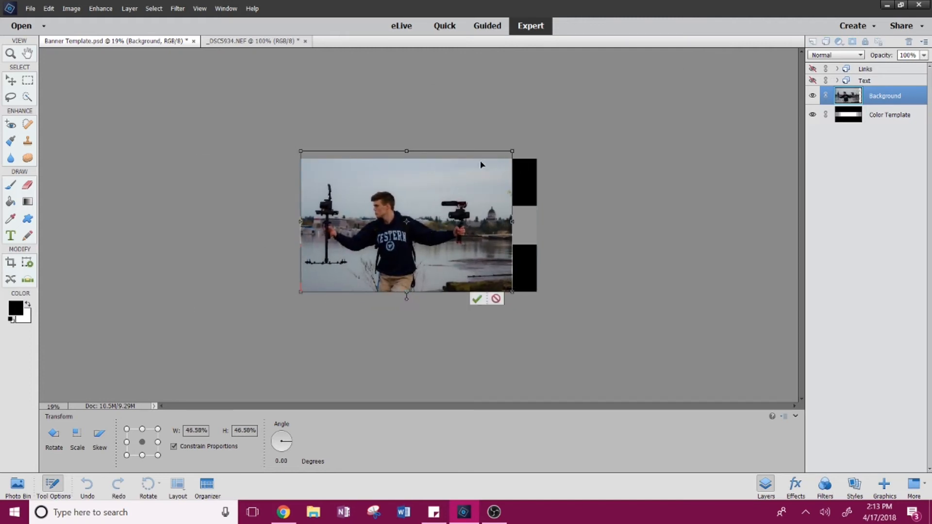
{"action": "left_click_drag", "start_coordinate": [512, 151], "coordinate": [541, 141]}
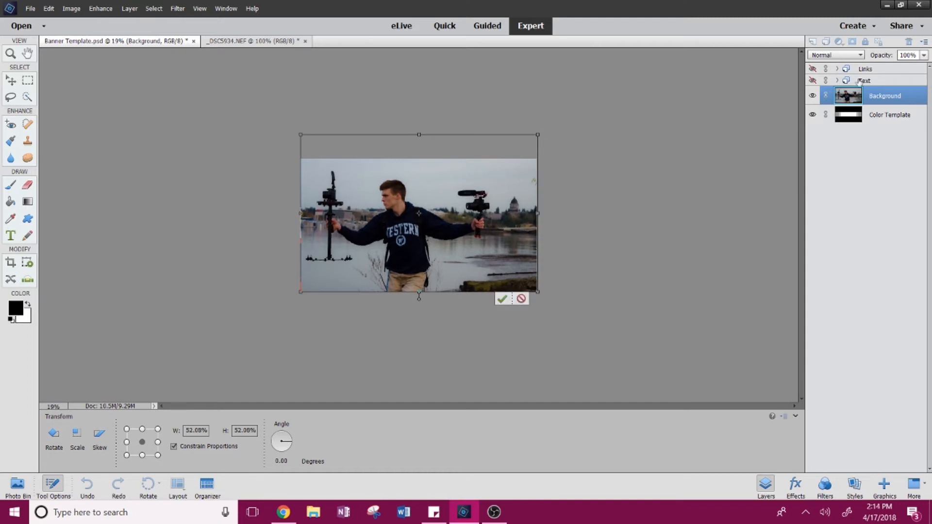
Lower the photo layer's opacity to 68% so the color template shows through.
{"action": "left_click", "coordinate": [924, 55]}
{"action": "key", "text": "z"}
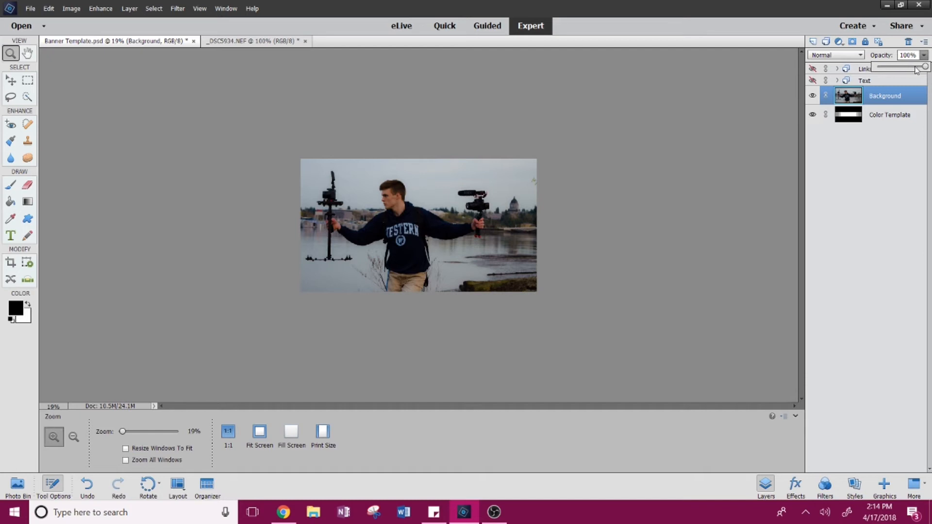
{"action": "left_click_drag", "start_coordinate": [915, 69], "coordinate": [909, 68]}
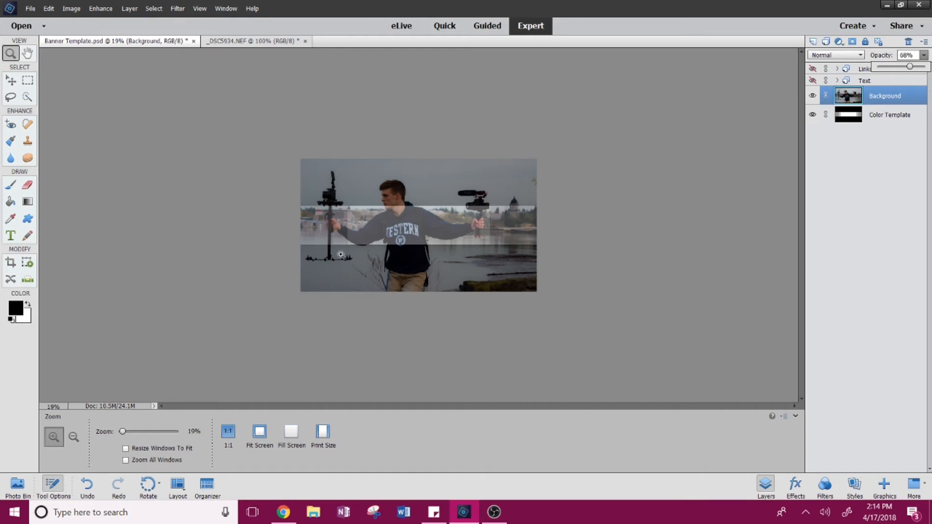
Move the photo layer down until the head and both cameras sit within the template's light central strip.
{"action": "left_click", "coordinate": [404, 217]}
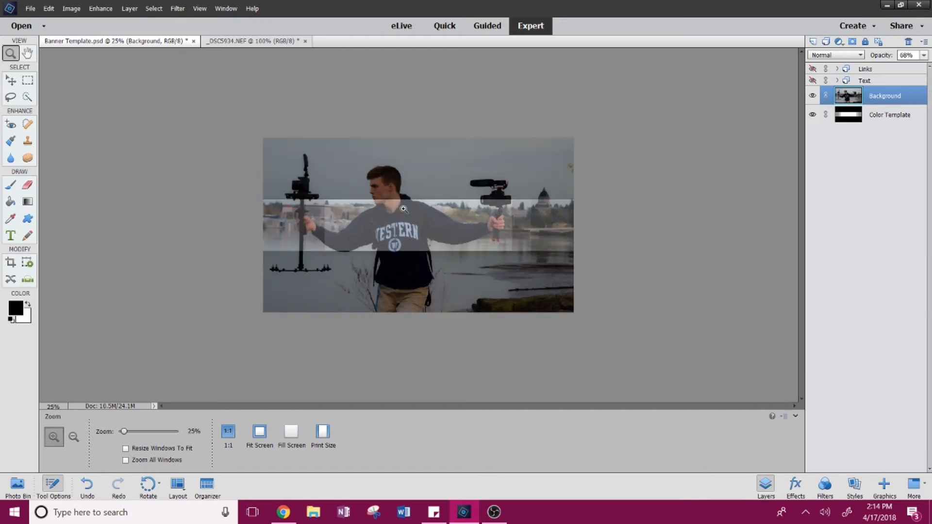
{"action": "left_click", "coordinate": [403, 209]}
{"action": "left_click", "coordinate": [403, 209]}
{"action": "left_click", "coordinate": [403, 209]}
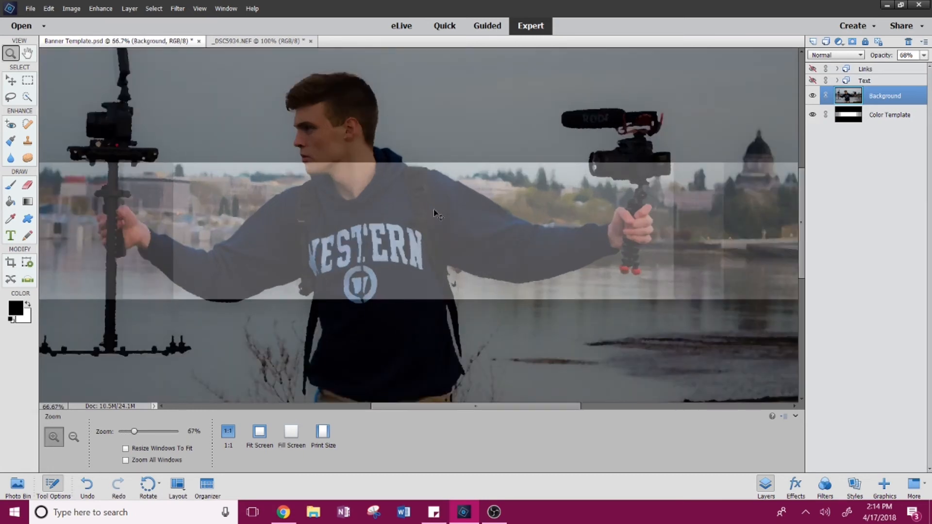
{"action": "key", "text": "ctrl+t"}
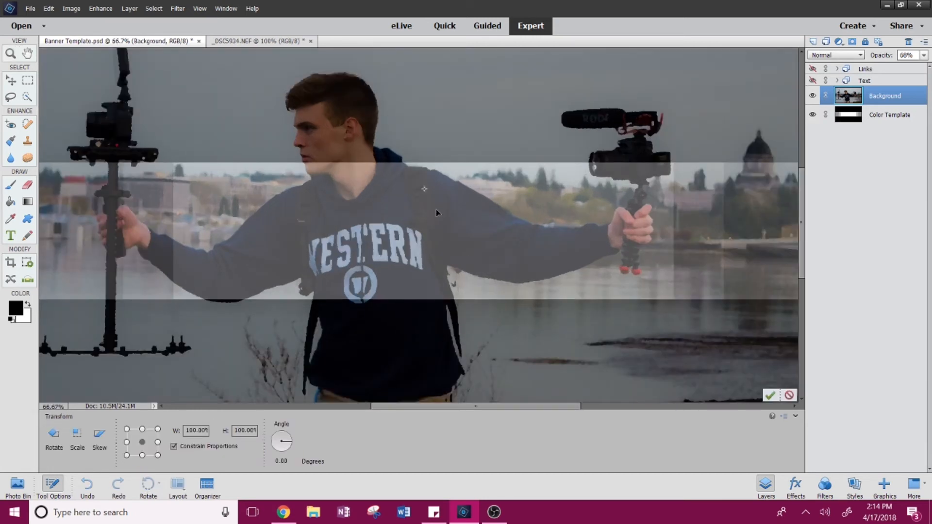
{"action": "key", "text": "Down"}
{"action": "key", "text": "Down"}
{"action": "key", "text": "Down"}
{"action": "key", "text": "Down"}
{"action": "key", "text": "Down"}
{"action": "key", "text": "Down"}
{"action": "key", "text": "Down"}
{"action": "key", "text": "Down"}
{"action": "key", "text": "Down"}
{"action": "key", "text": "Down"}
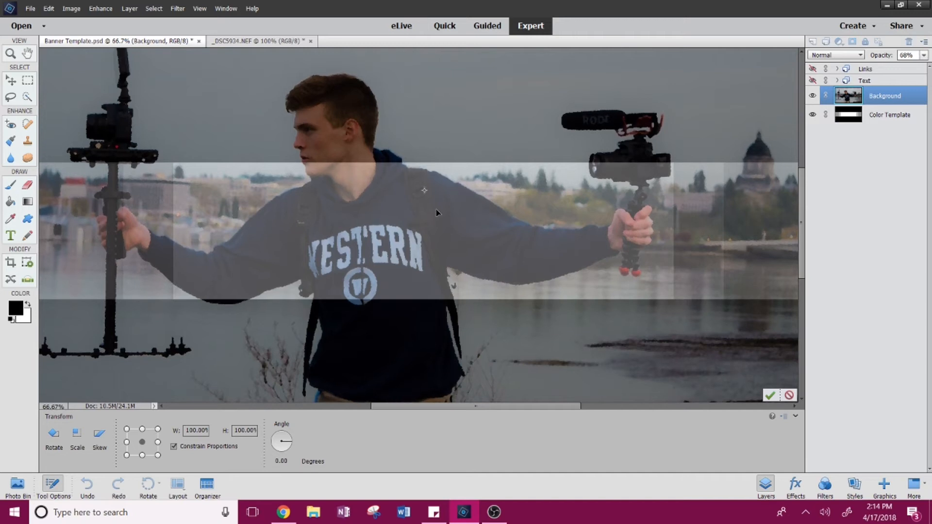
{"action": "key", "text": "Down"}
{"action": "key", "text": "Down"}
{"action": "key", "text": "Down"}
{"action": "key", "text": "Down"}
{"action": "key", "text": "Down"}
{"action": "key", "text": "Down"}
{"action": "key", "text": "Down"}
{"action": "key", "text": "Down"}
{"action": "key", "text": "Down"}
{"action": "key", "text": "Down"}
{"action": "key", "text": "Down"}
{"action": "key", "text": "Down"}
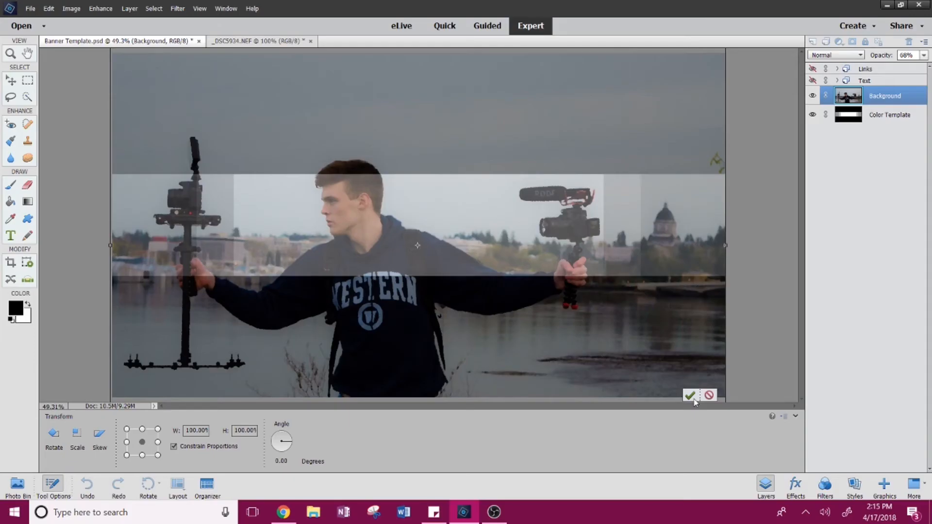
{"action": "left_click", "coordinate": [694, 399]}
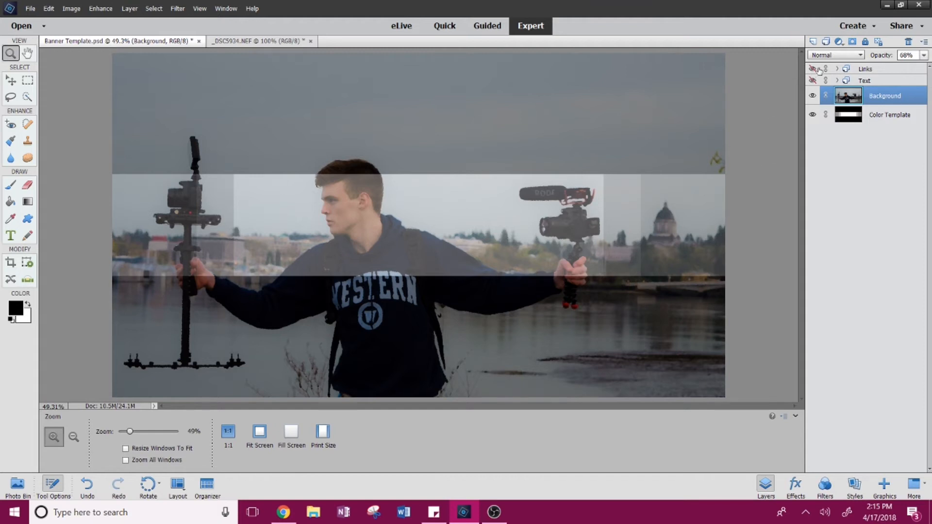
Show the Links group and its computer, tablet and phone link areas over the banner.
{"action": "left_click", "coordinate": [812, 69]}
{"action": "left_click", "coordinate": [836, 69]}
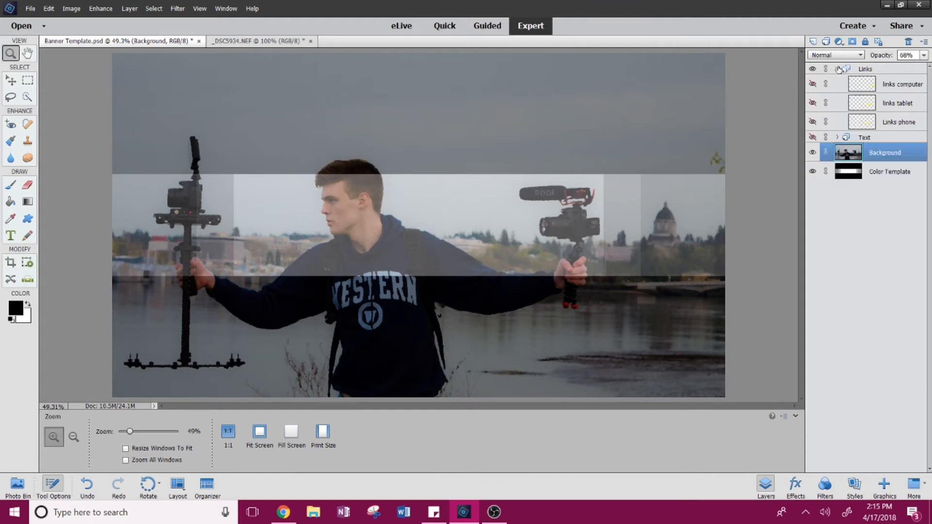
{"action": "left_click", "coordinate": [812, 83]}
{"action": "left_click", "coordinate": [813, 103]}
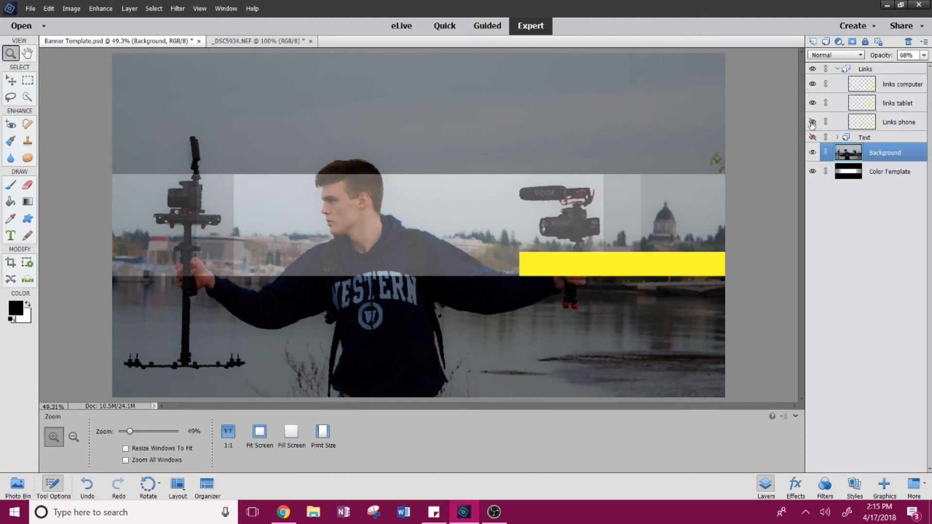
{"action": "left_click", "coordinate": [813, 122]}
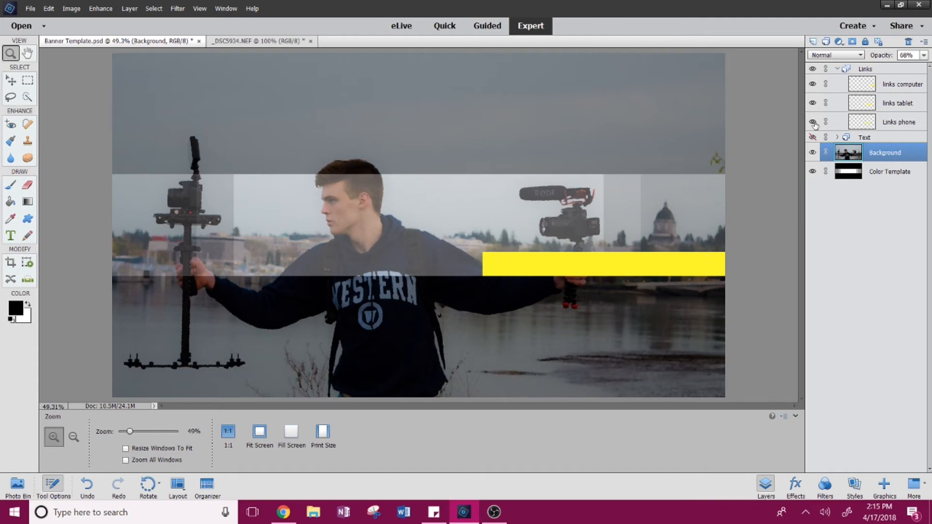
Check the tablet and computer link areas separately, leave all three link layers hidden and collapse the Links group.
{"action": "left_click", "coordinate": [812, 84]}
{"action": "left_click", "coordinate": [813, 103]}
{"action": "left_click", "coordinate": [812, 121]}
{"action": "left_click", "coordinate": [812, 103]}
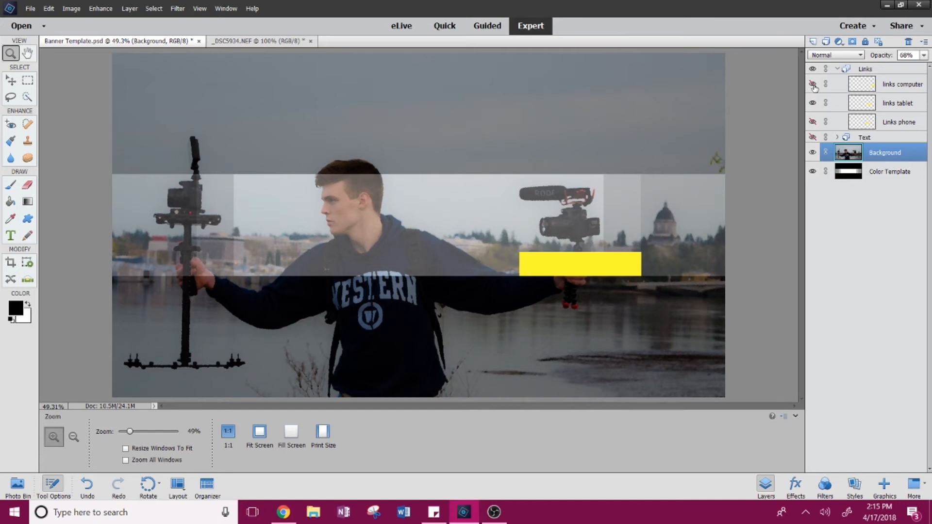
{"action": "left_click", "coordinate": [811, 103]}
{"action": "left_click", "coordinate": [813, 84]}
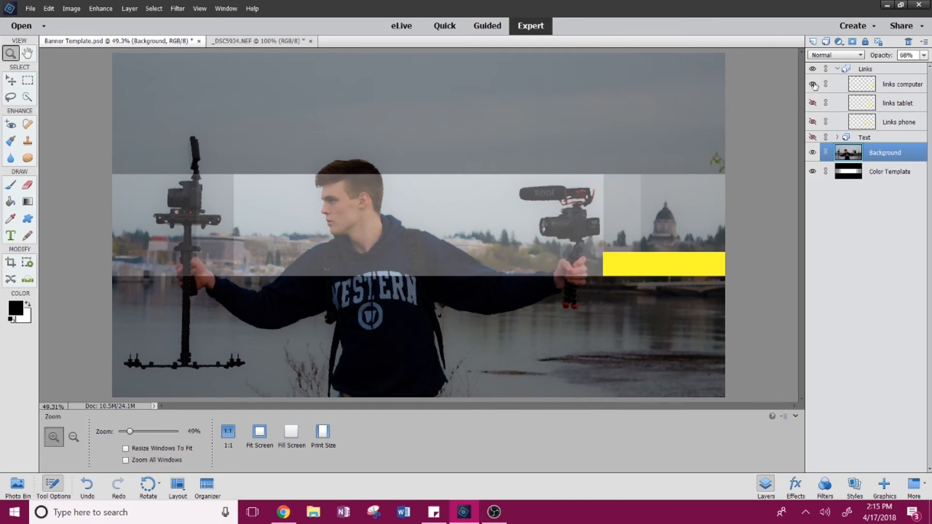
{"action": "left_click", "coordinate": [812, 84]}
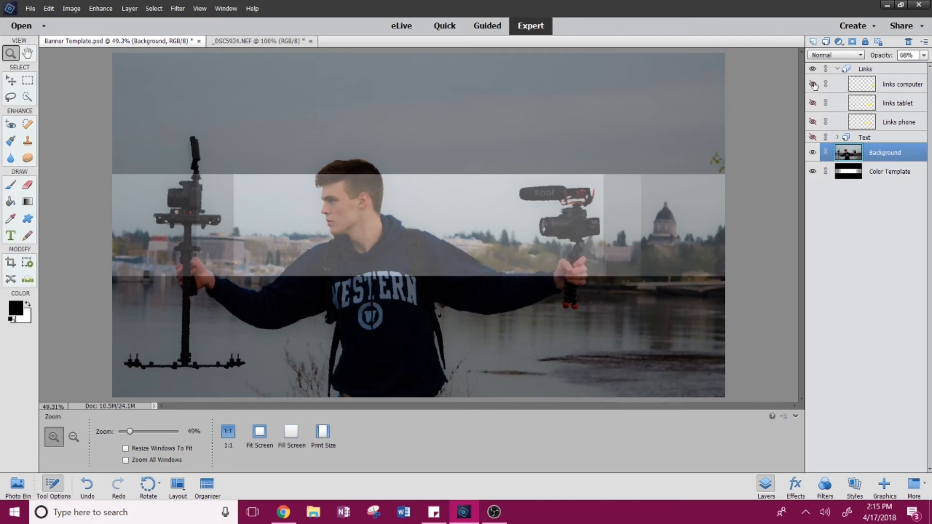
{"action": "left_click", "coordinate": [836, 69]}
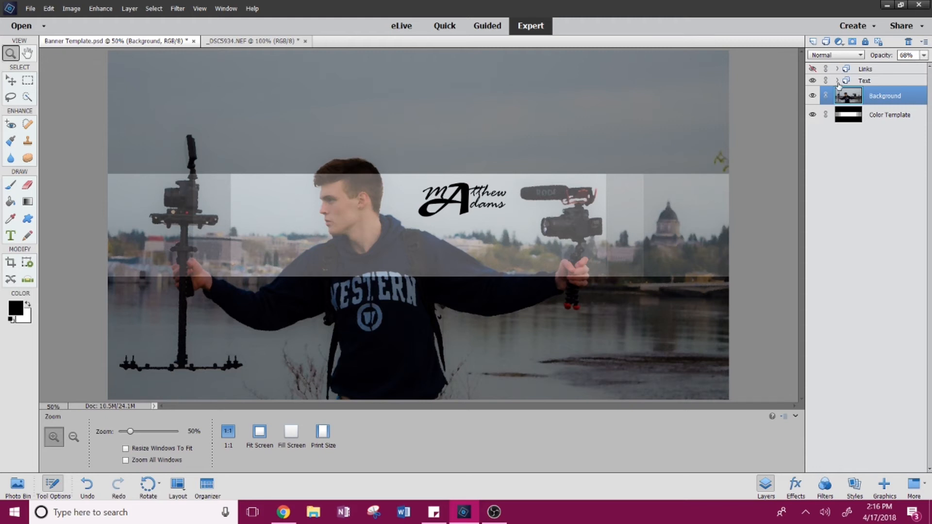
Expand the Text group, select its four text layers and unlink them from the photo layer.
{"action": "left_click", "coordinate": [837, 81]}
{"action": "left_click", "coordinate": [825, 97]}
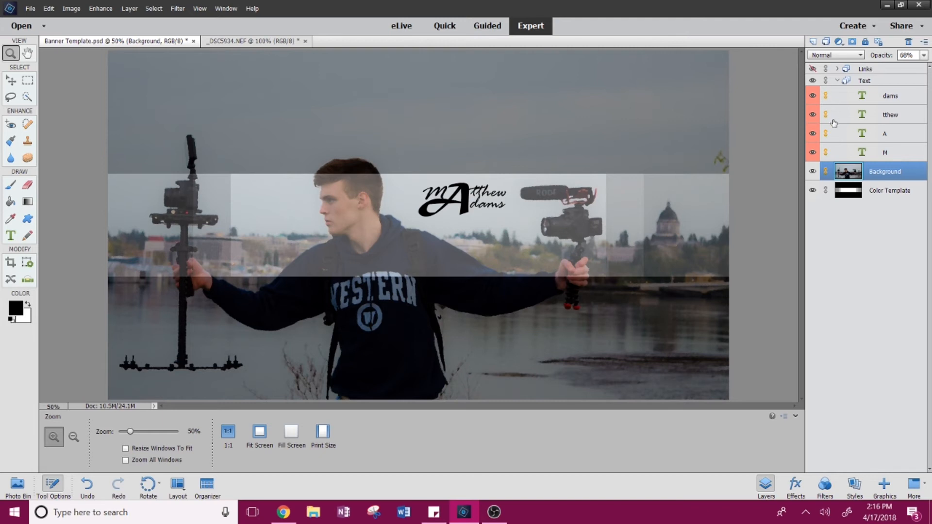
{"action": "left_click", "coordinate": [842, 93]}
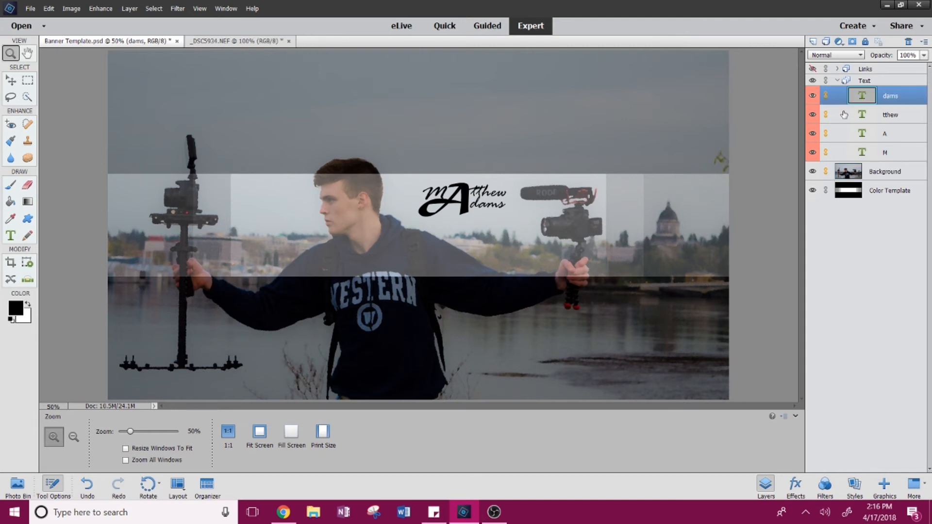
{"action": "left_click", "coordinate": [841, 152], "text": "shift"}
{"action": "right_click", "coordinate": [841, 151]}
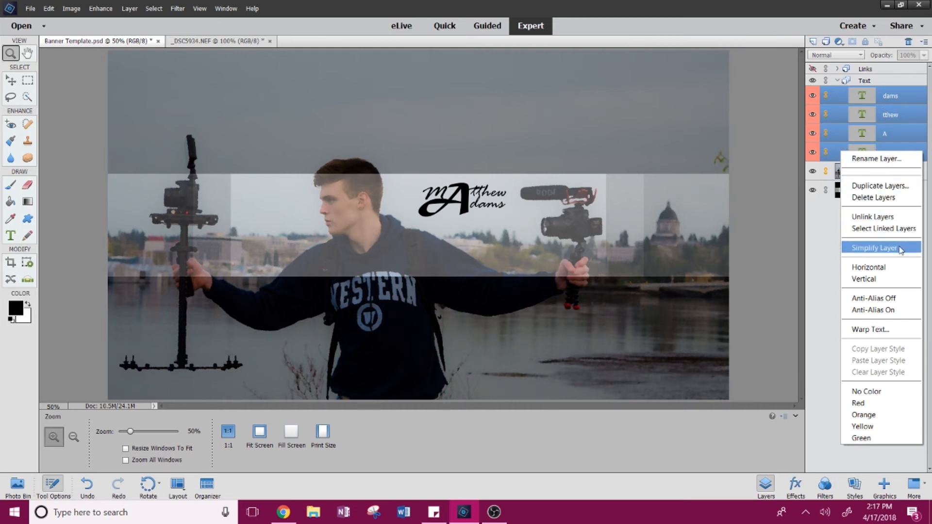
{"action": "left_click", "coordinate": [900, 222]}
Link the four text layers together and move the name text into the light strip between the head and the microphone-topped camera.
{"action": "right_click", "coordinate": [837, 114]}
{"action": "left_click", "coordinate": [867, 178]}
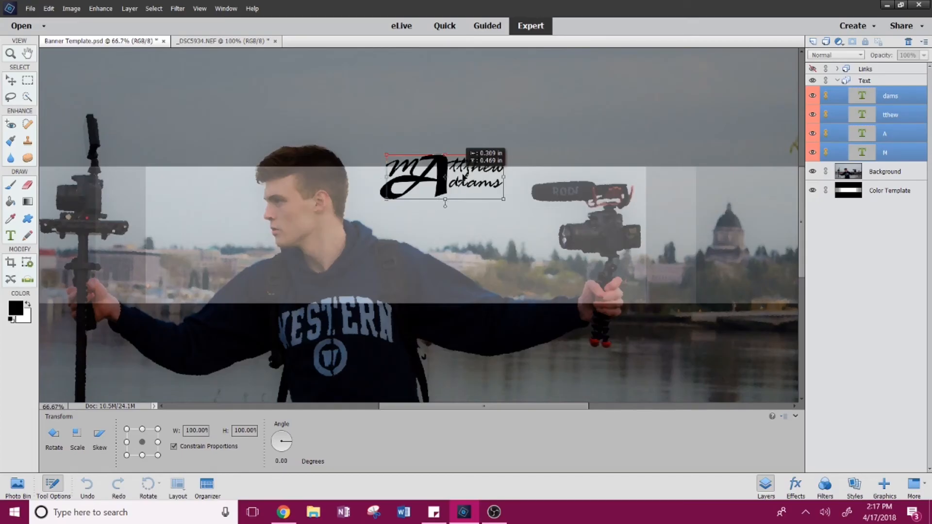
{"action": "left_click_drag", "start_coordinate": [462, 174], "coordinate": [471, 199]}
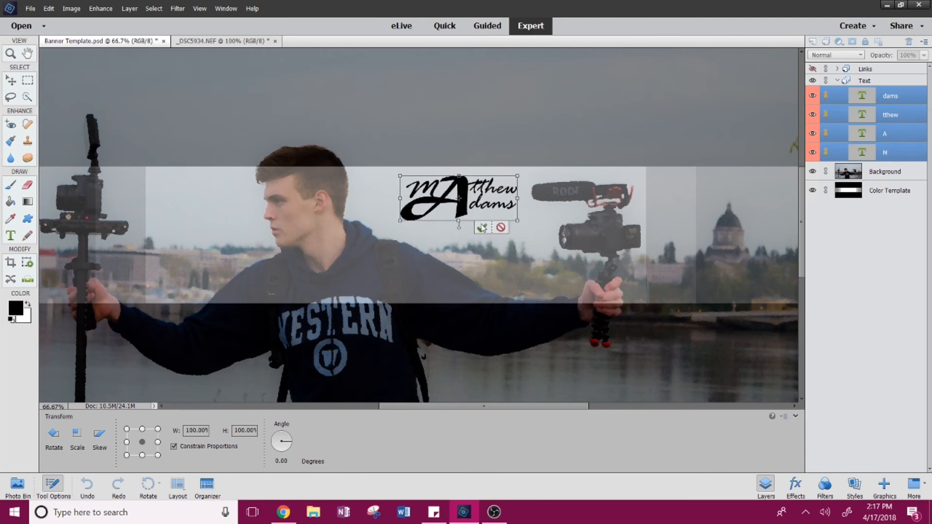
{"action": "left_click", "coordinate": [481, 228]}
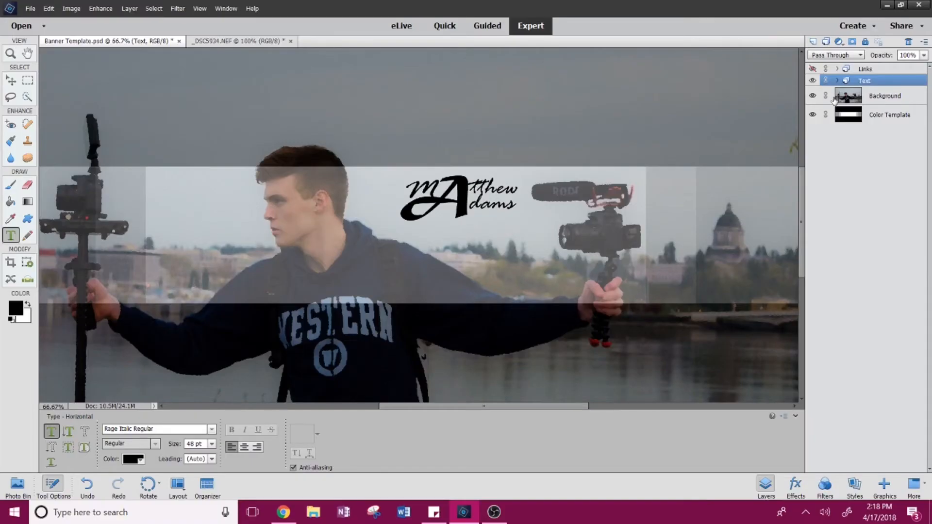
Raise the Background photo layer's opacity to 100%.
{"action": "left_click", "coordinate": [901, 94]}
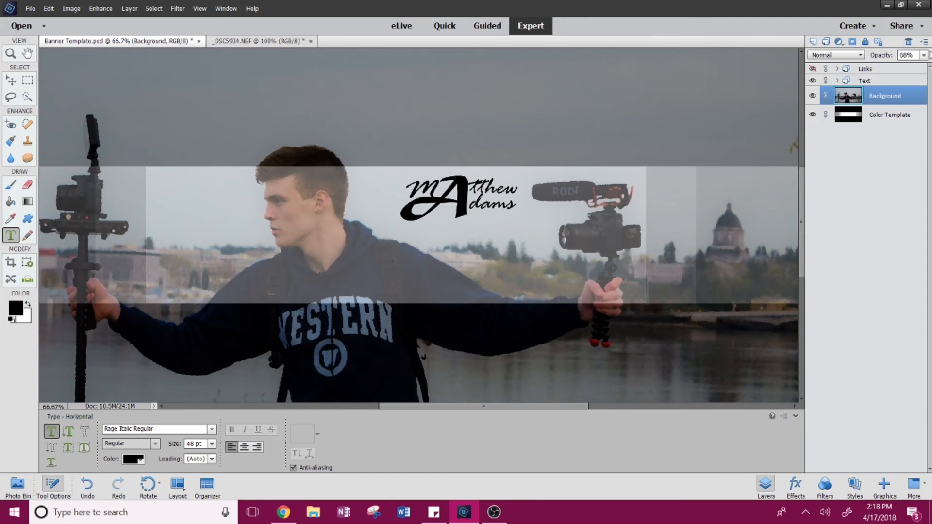
{"action": "left_click", "coordinate": [923, 55]}
{"action": "left_click_drag", "start_coordinate": [920, 68], "coordinate": [925, 67]}
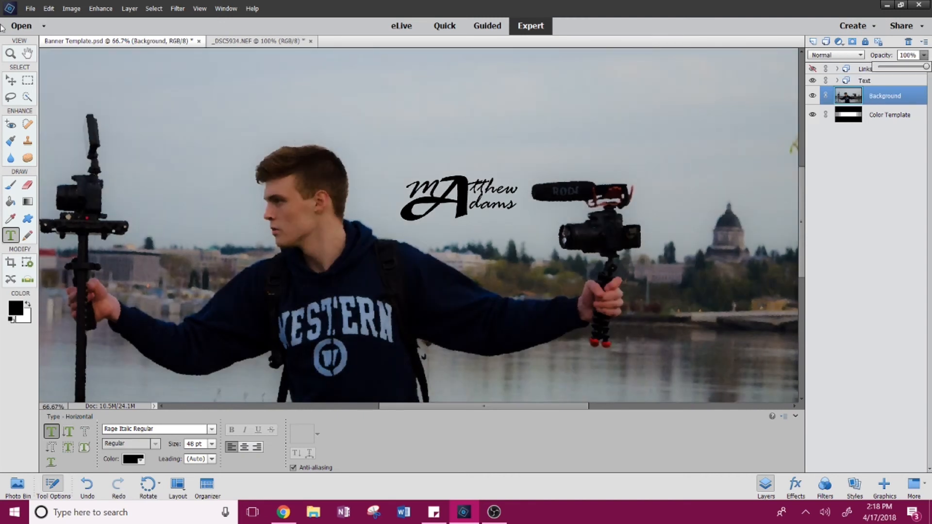
Save the banner as a JPEG named "Banner final 2" in the Finalized folder, using maximum quality and Baseline ("Standard") format.
{"action": "left_click", "coordinate": [36, 8]}
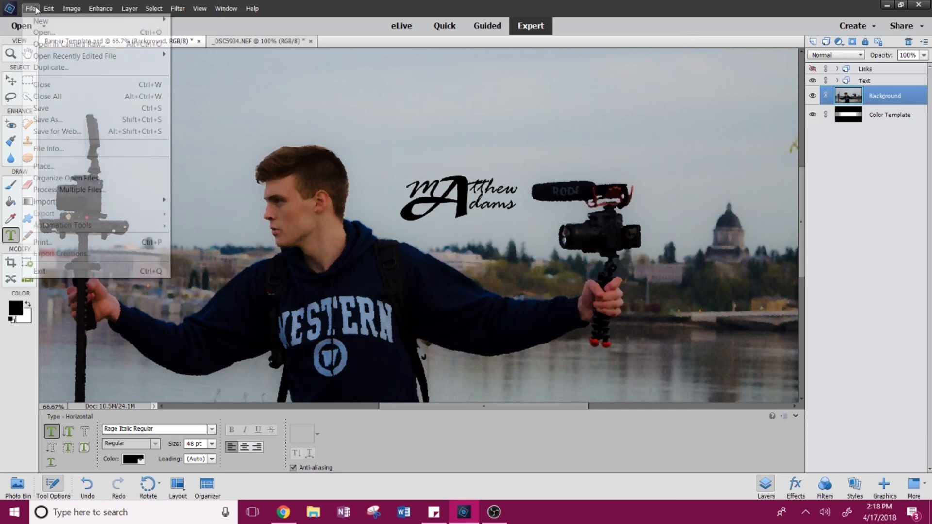
{"action": "left_click", "coordinate": [81, 119]}
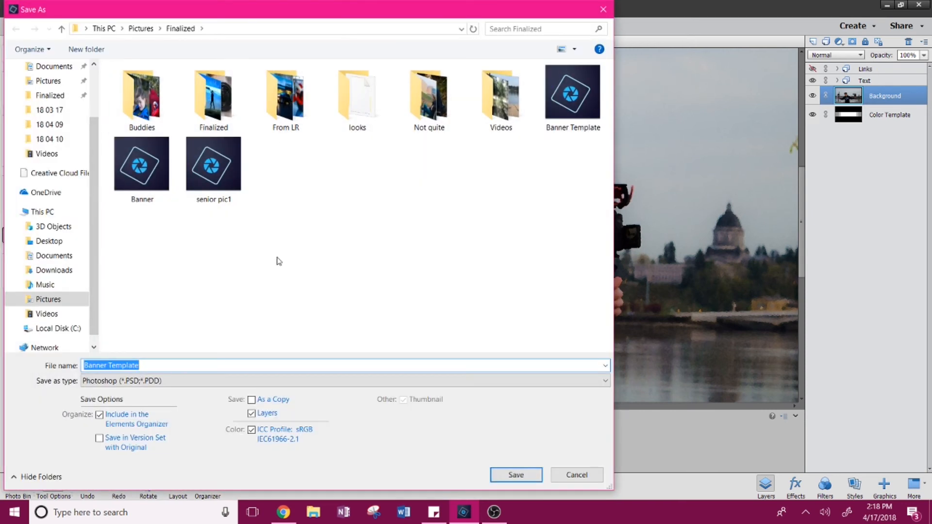
{"action": "left_click", "coordinate": [150, 379]}
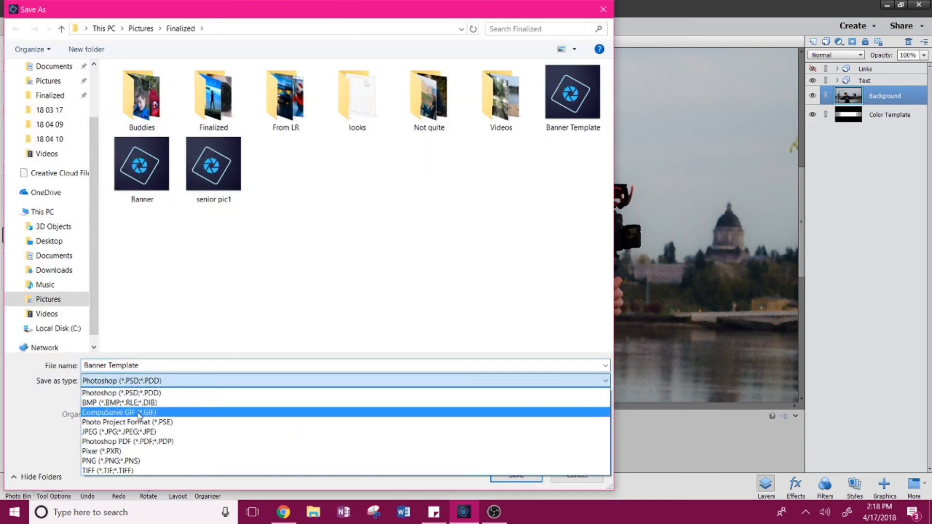
{"action": "left_click", "coordinate": [151, 430]}
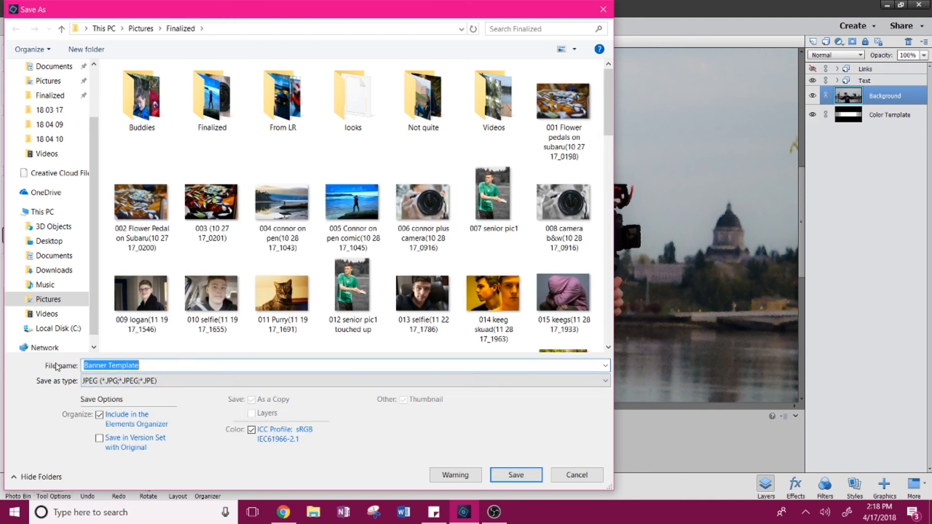
{"action": "type", "text": "Banner "}
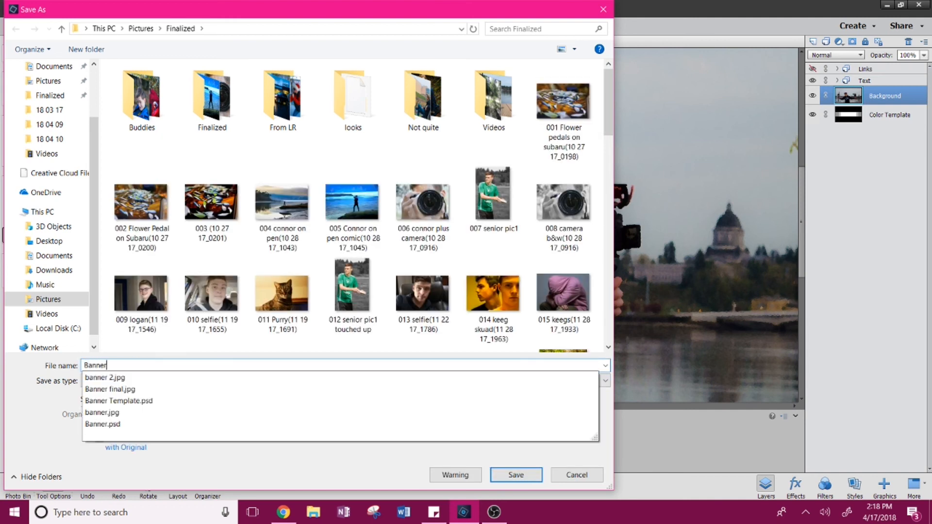
{"action": "type", "text": "fi"}
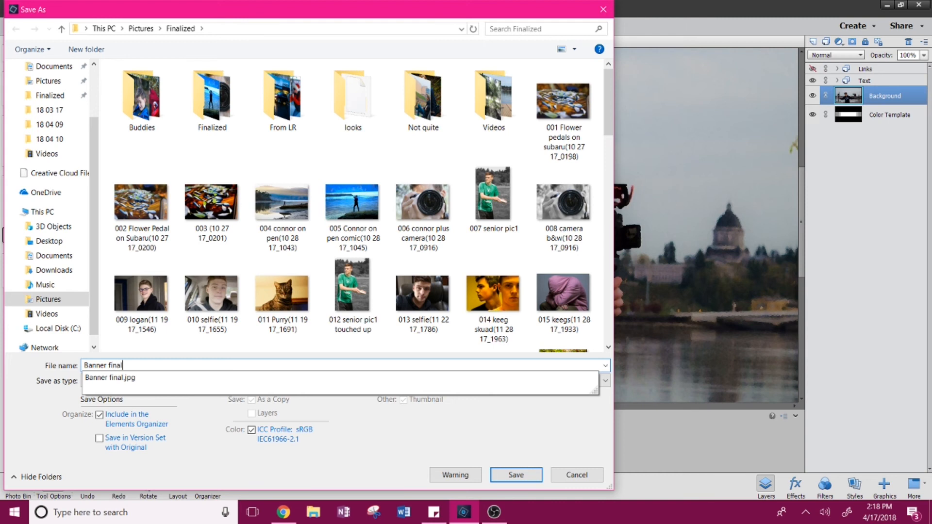
{"action": "type", "text": "nal"}
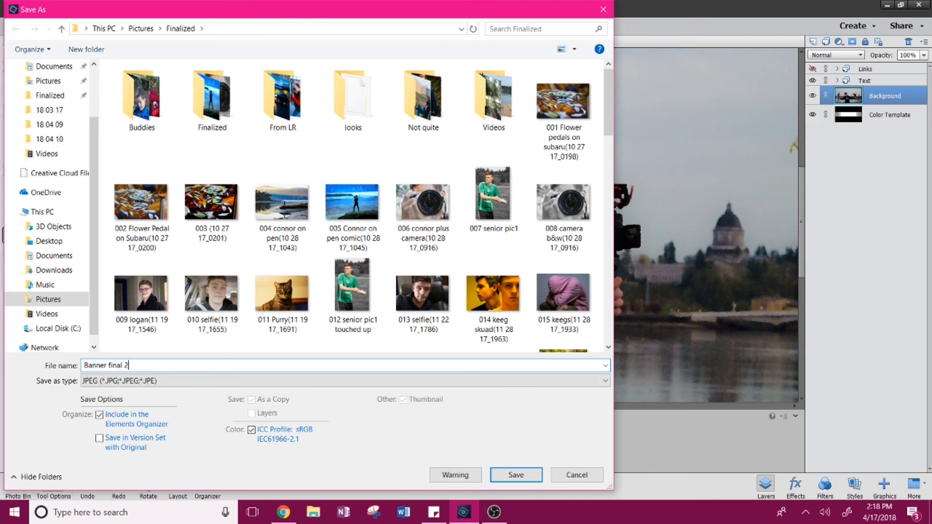
{"action": "left_click", "coordinate": [522, 469]}
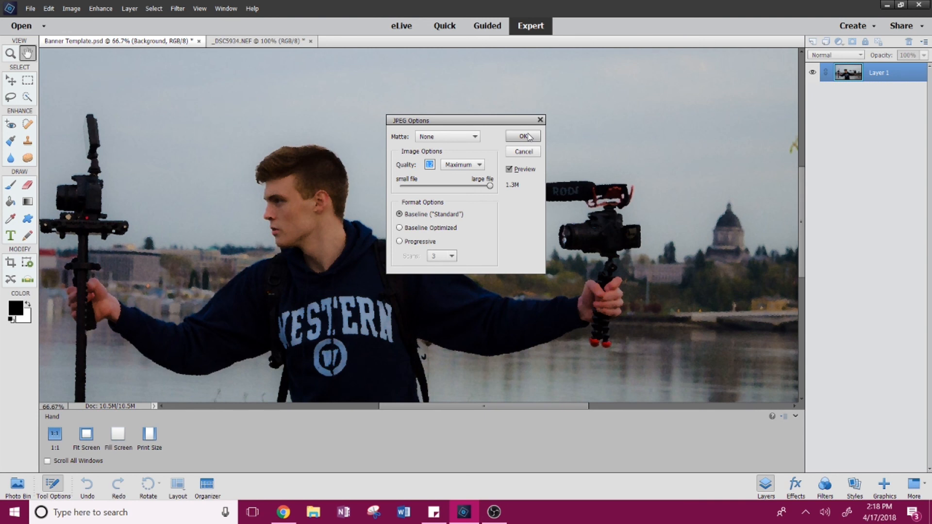
{"action": "left_click", "coordinate": [523, 137]}
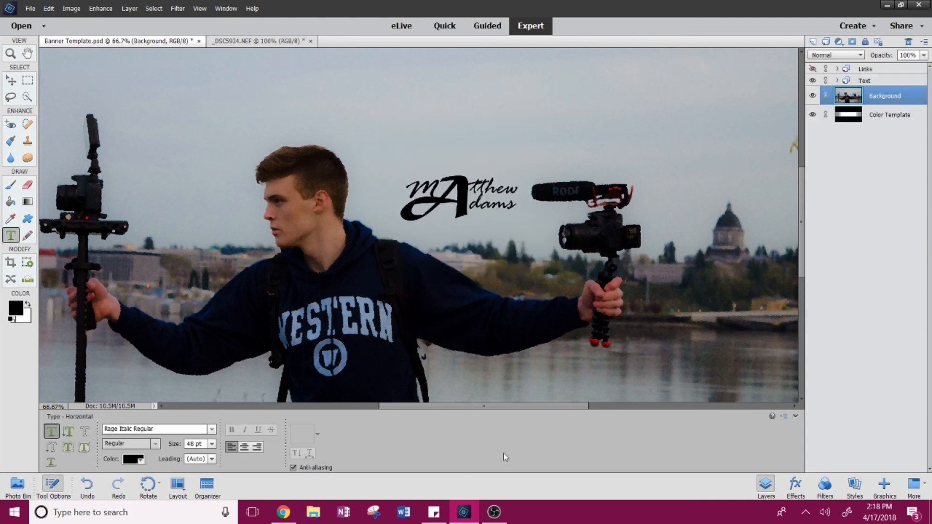
Switch to the YouTube channel page in Chrome and start choosing new channel art from the computer.
{"action": "left_click", "coordinate": [283, 512]}
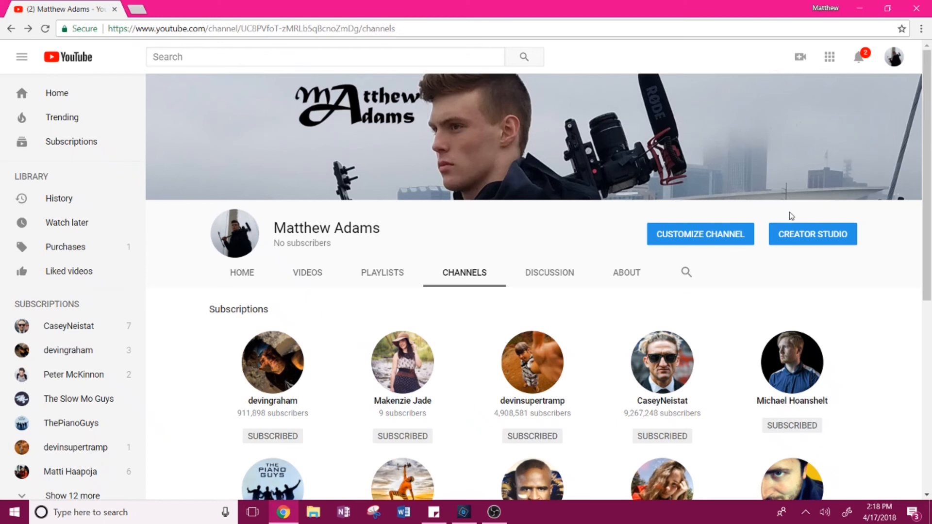
{"action": "left_click", "coordinate": [897, 98]}
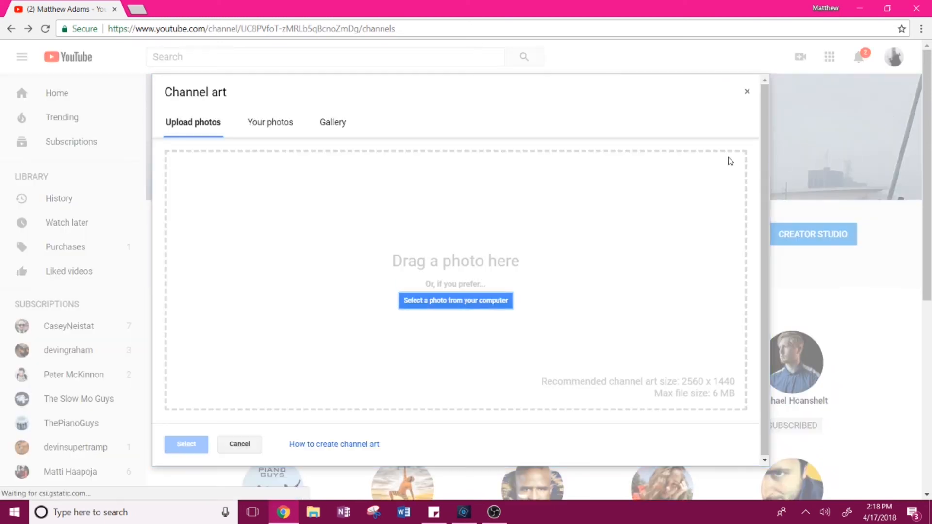
{"action": "left_click", "coordinate": [429, 300]}
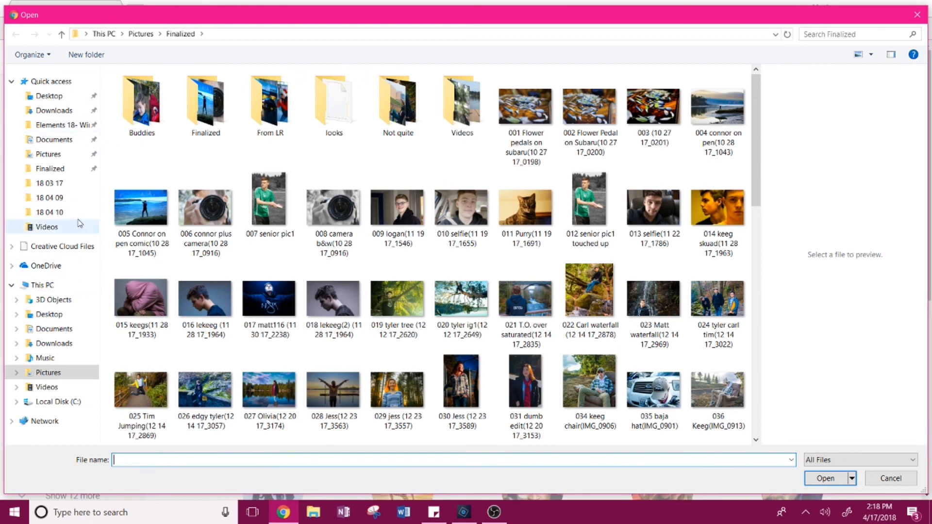
Upload the finished banner JPEG from the recent files and apply it as the channel art.
{"action": "left_click", "coordinate": [62, 85]}
{"action": "left_click", "coordinate": [215, 237]}
{"action": "left_click", "coordinate": [825, 478]}
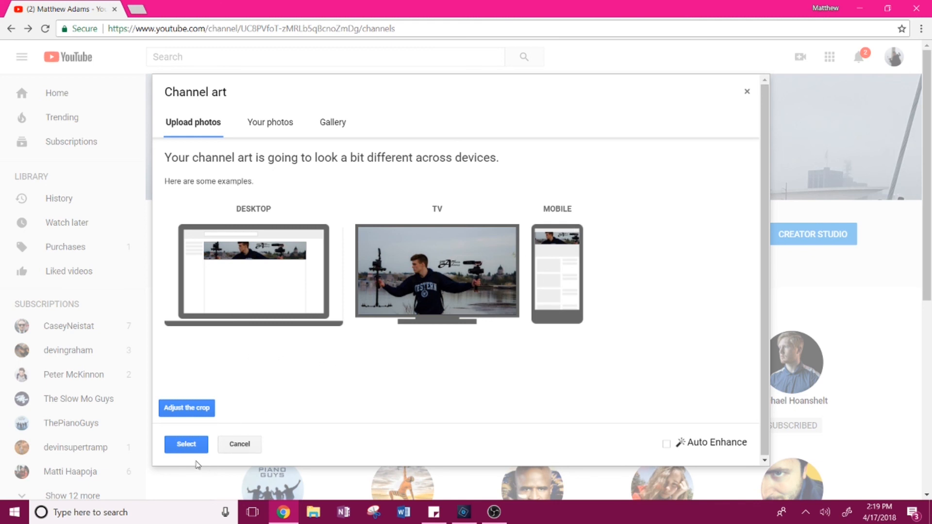
{"action": "left_click", "coordinate": [184, 444]}
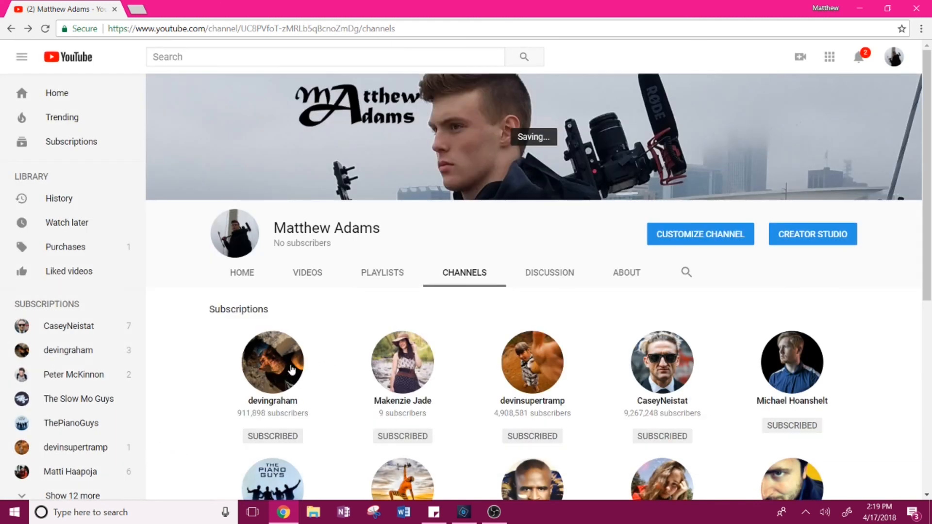